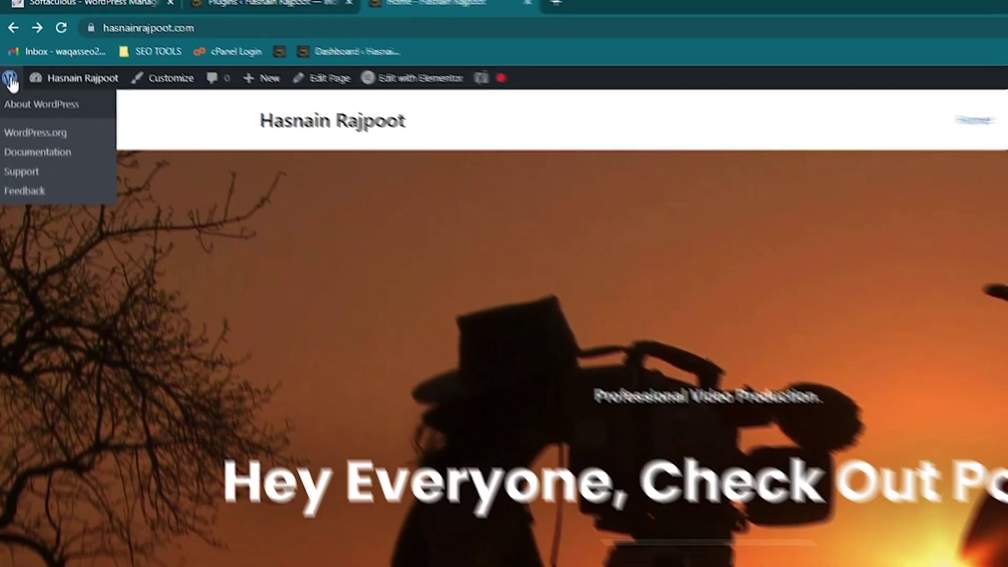
Search the plugin directory for 'ivory' and install the Ivory Search plugin
{"action": "left_click", "coordinate": [8, 38]}
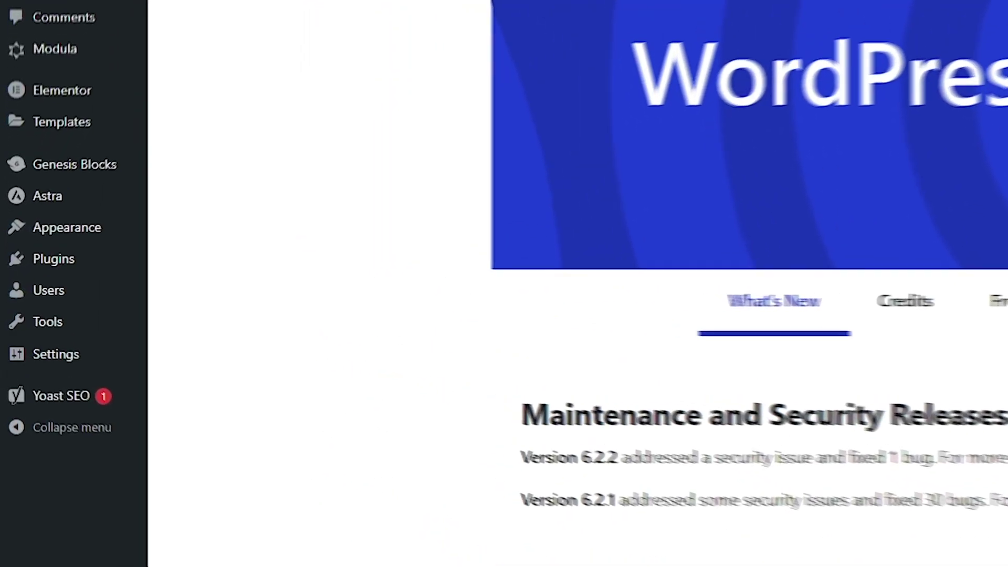
{"action": "mouse_move", "coordinate": [10, 269]}
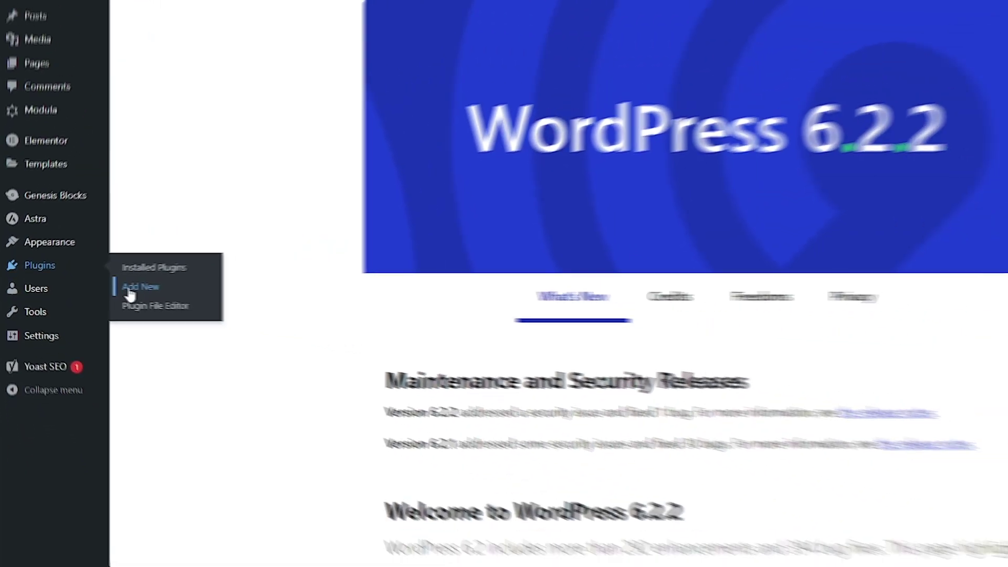
{"action": "left_click", "coordinate": [132, 288]}
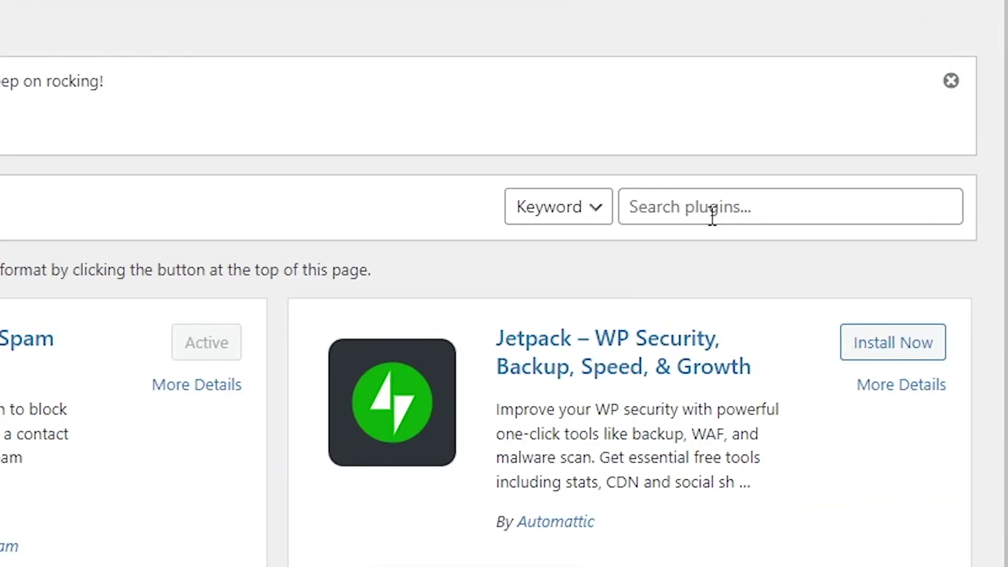
{"action": "left_click", "coordinate": [712, 214]}
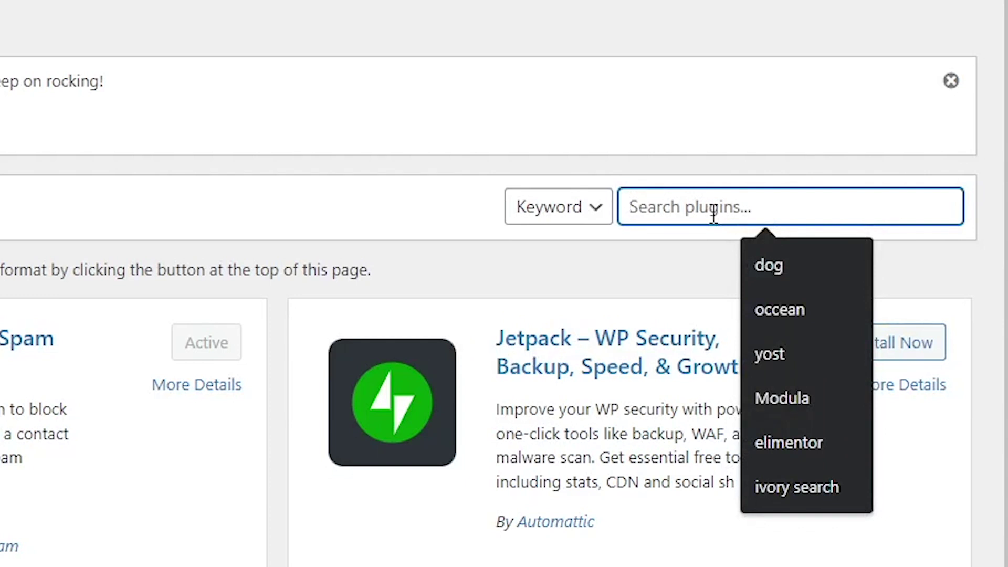
{"action": "type", "text": "ivory"}
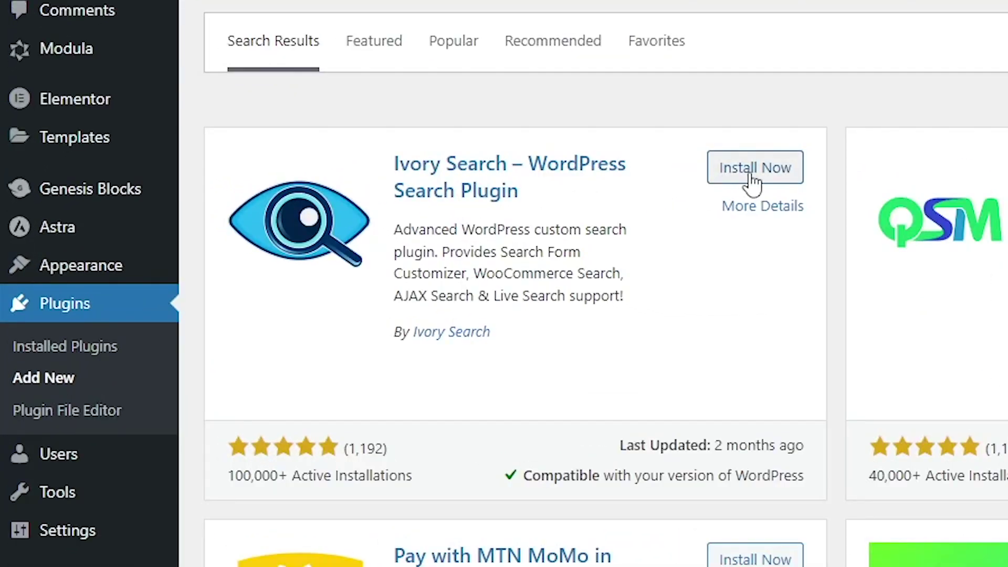
{"action": "left_click", "coordinate": [752, 178]}
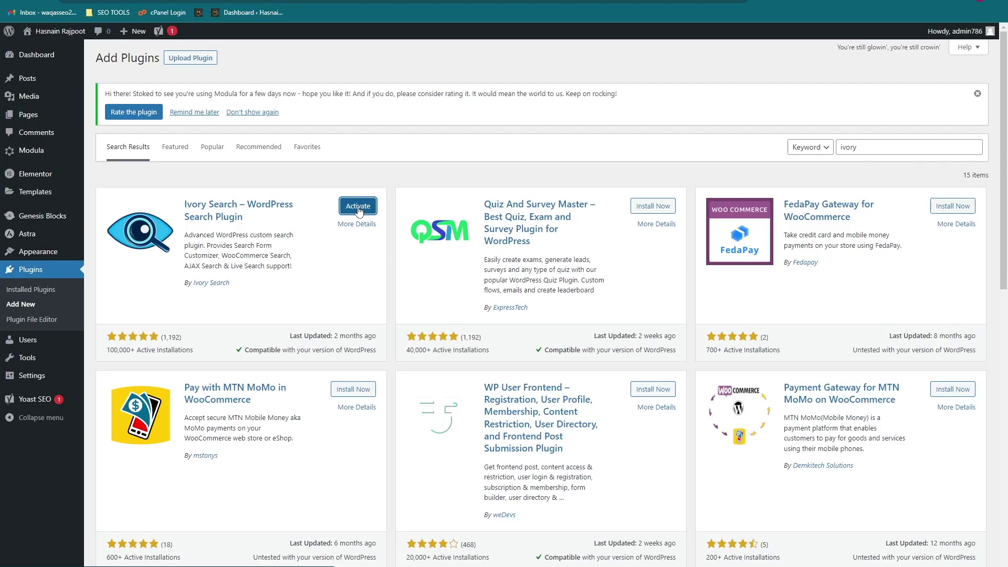
Activate Ivory Search and go to its Advanced Website Search Settings page
{"action": "left_click", "coordinate": [358, 207]}
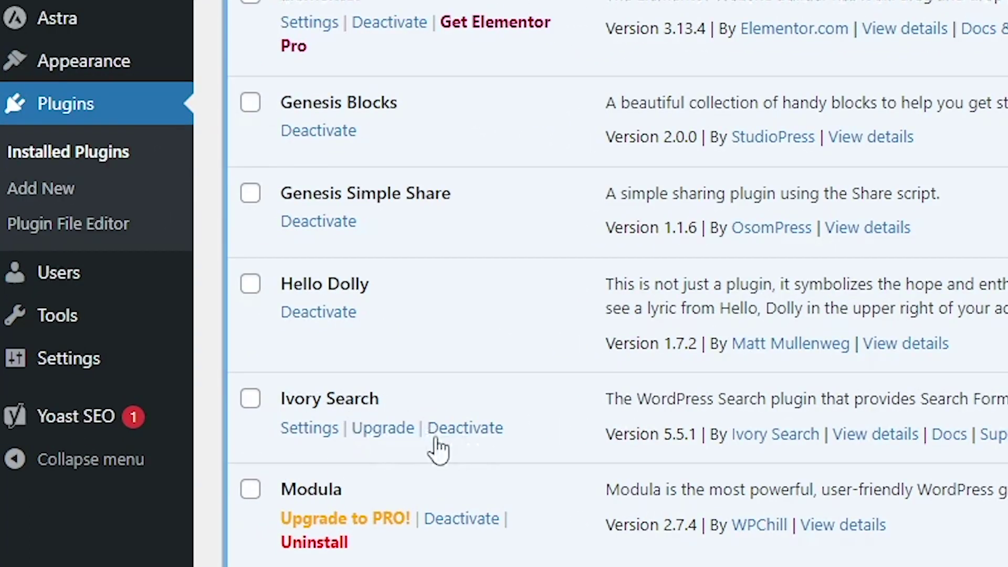
{"action": "scroll", "coordinate": [427, 449], "scroll_direction": "down", "scroll_amount": 4}
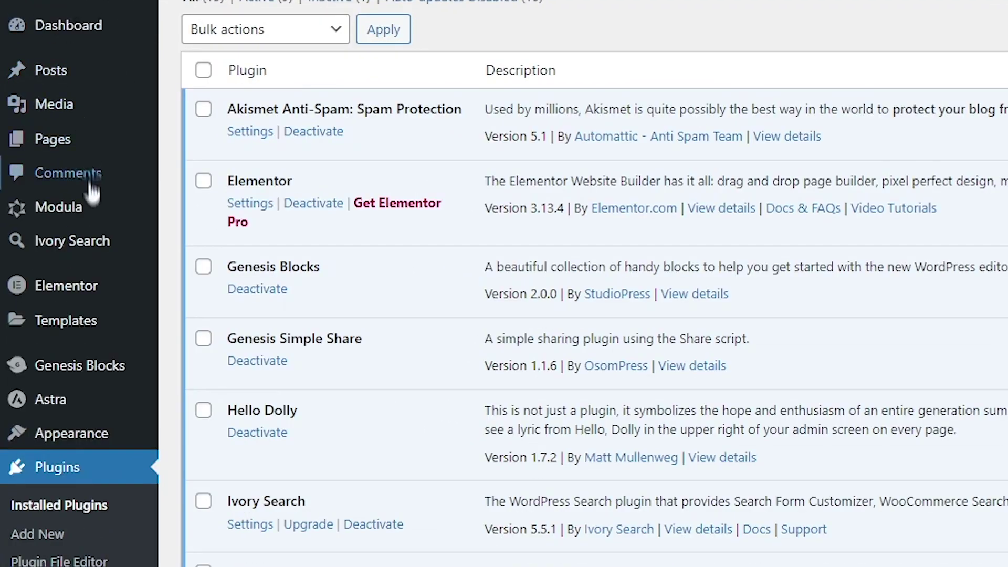
{"action": "mouse_move", "coordinate": [53, 251]}
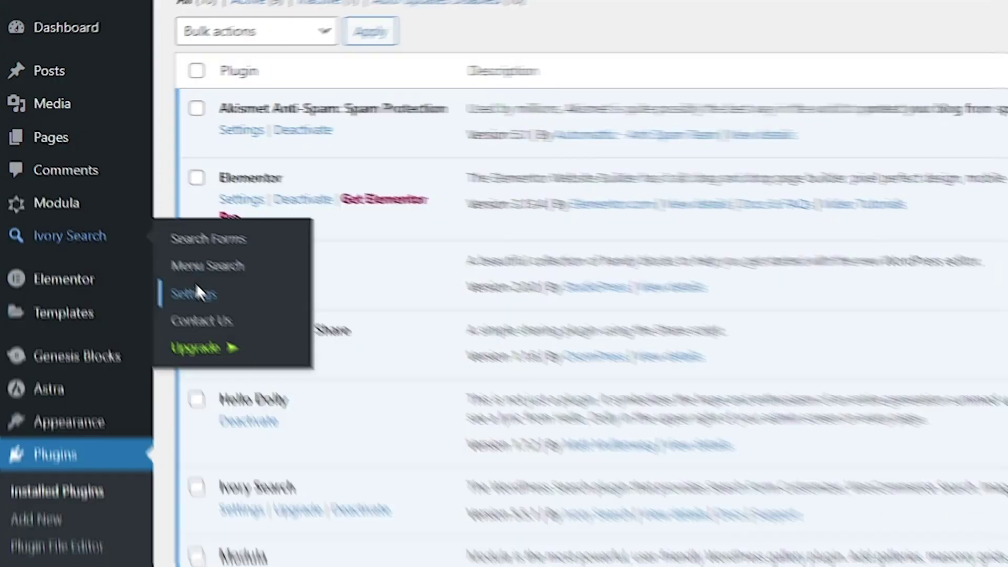
{"action": "left_click", "coordinate": [197, 288]}
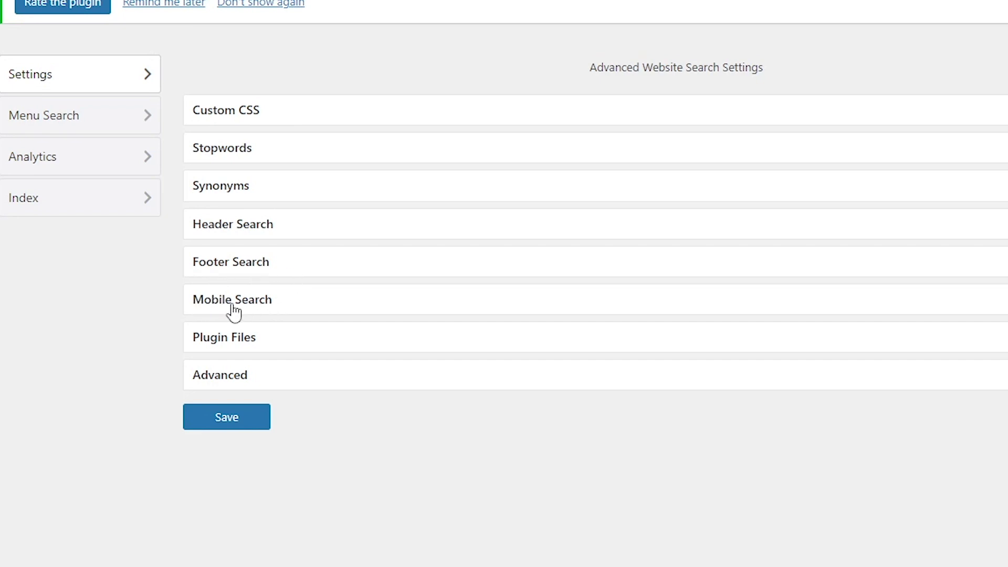
Expand Header Search and review its form choices, leaving the header form set to None
{"action": "left_click", "coordinate": [312, 233]}
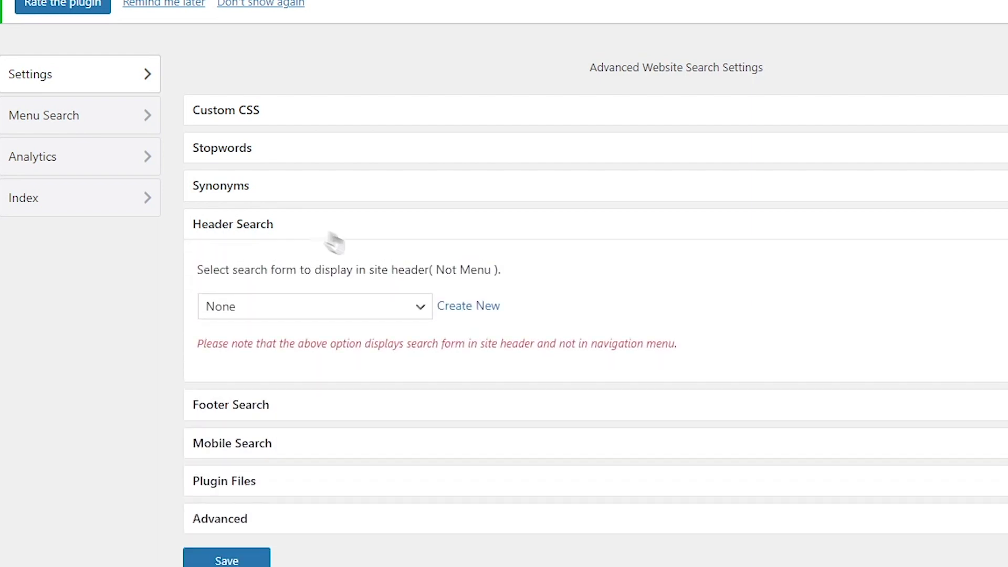
{"action": "left_click", "coordinate": [422, 315]}
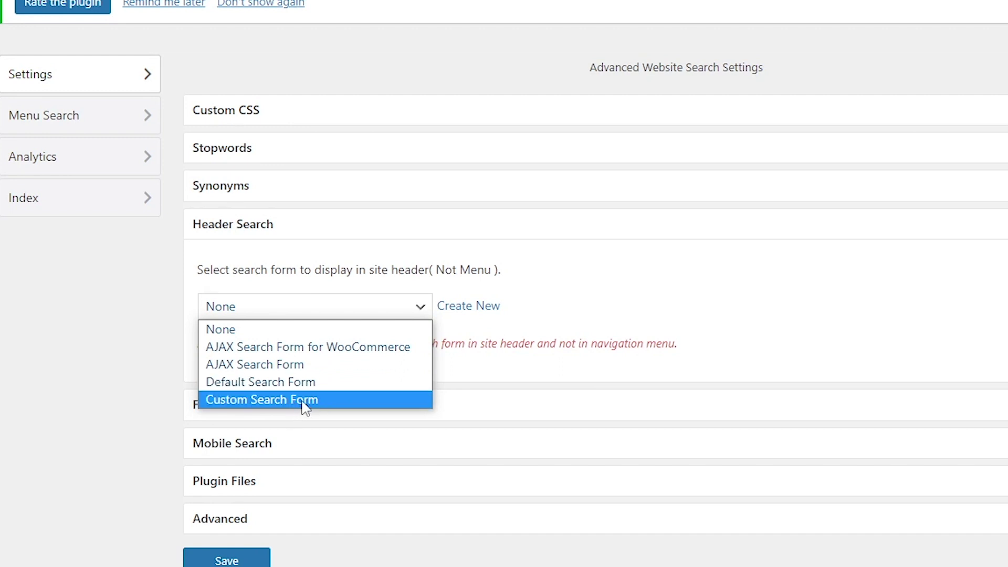
{"action": "left_click", "coordinate": [58, 362]}
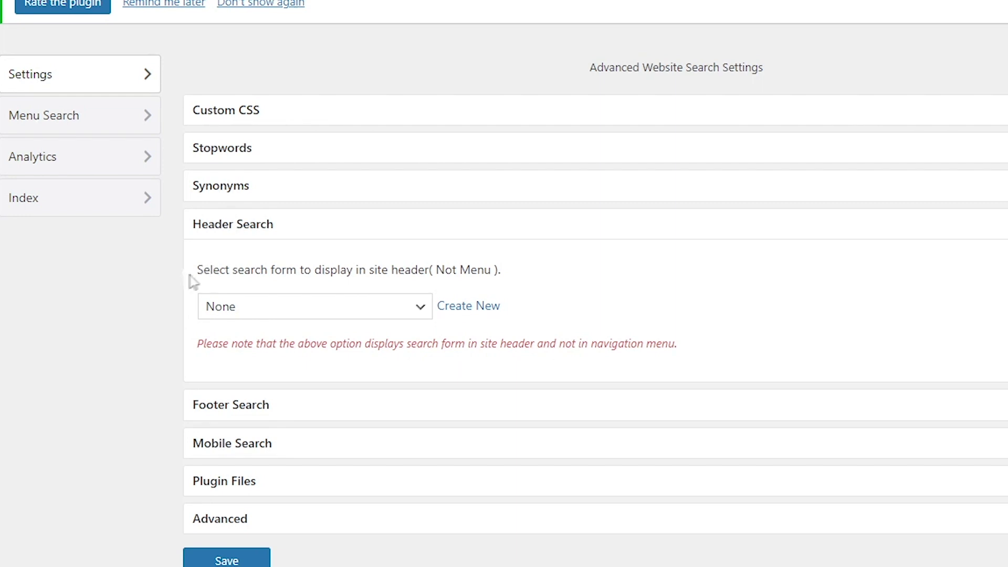
{"action": "left_click_drag", "start_coordinate": [199, 273], "coordinate": [495, 270]}
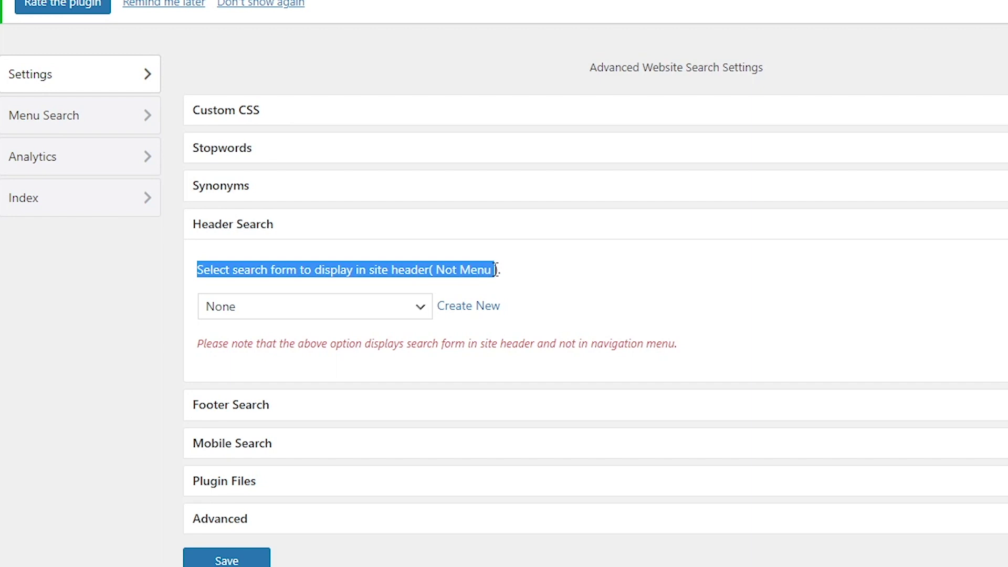
Create a new Ivory Search form titled 'Demo' and save it
{"action": "left_click", "coordinate": [460, 314]}
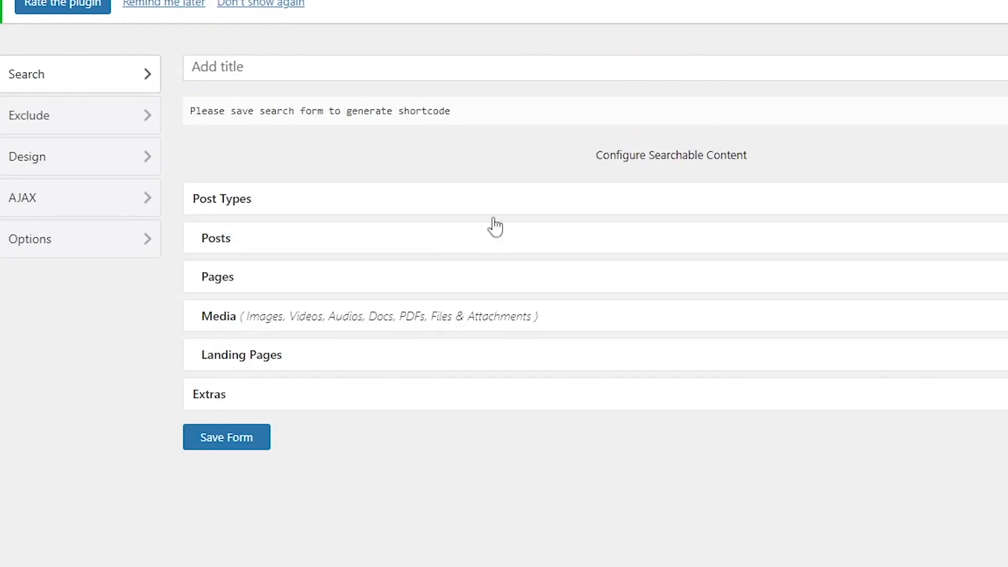
{"action": "left_click", "coordinate": [271, 69]}
{"action": "type", "text": "Demo"}
{"action": "left_click", "coordinate": [93, 450]}
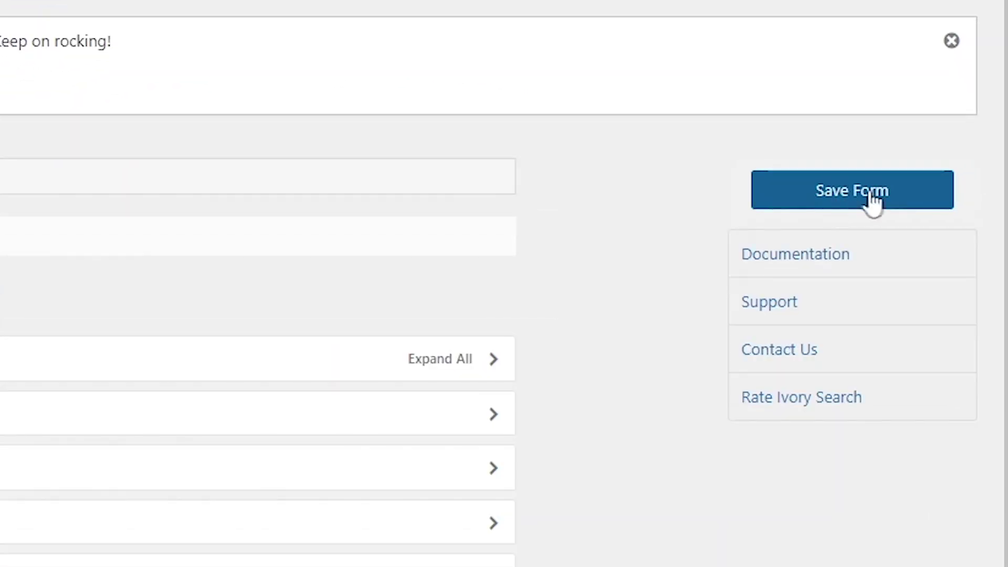
{"action": "left_click", "coordinate": [809, 202]}
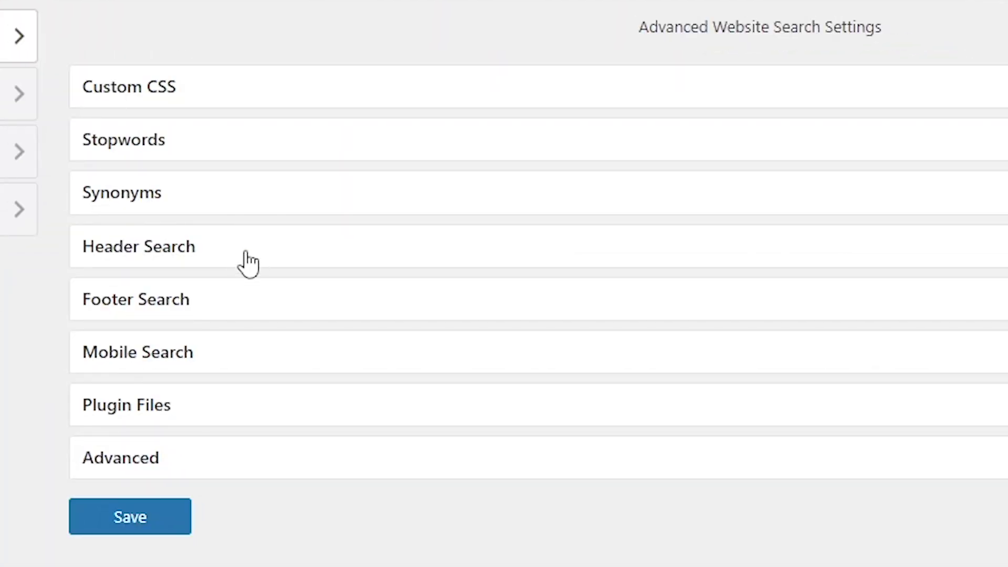
Choose the Demo form for both Header Search and Footer Search
{"action": "left_click", "coordinate": [248, 263]}
{"action": "left_click", "coordinate": [390, 367]}
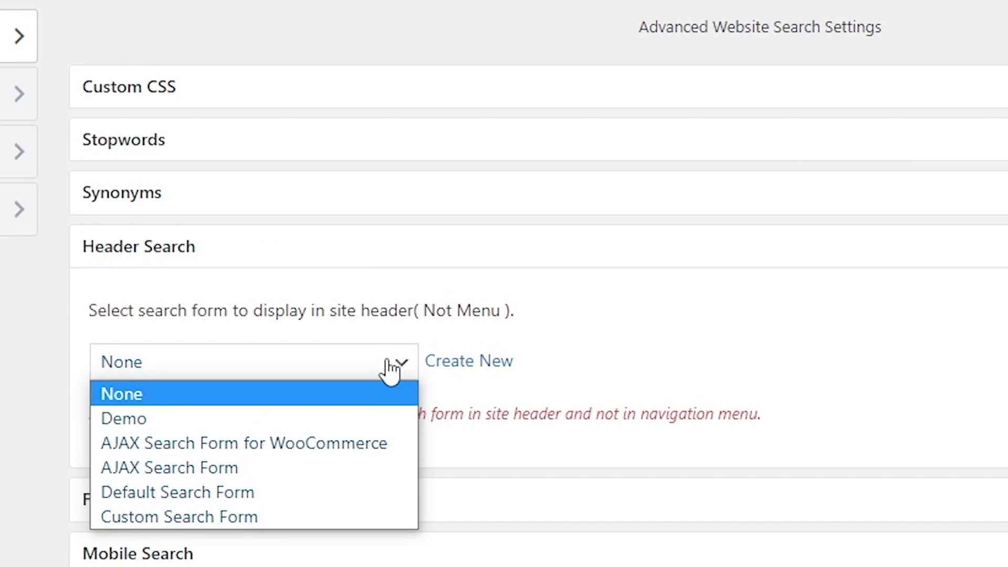
{"action": "left_click", "coordinate": [182, 423]}
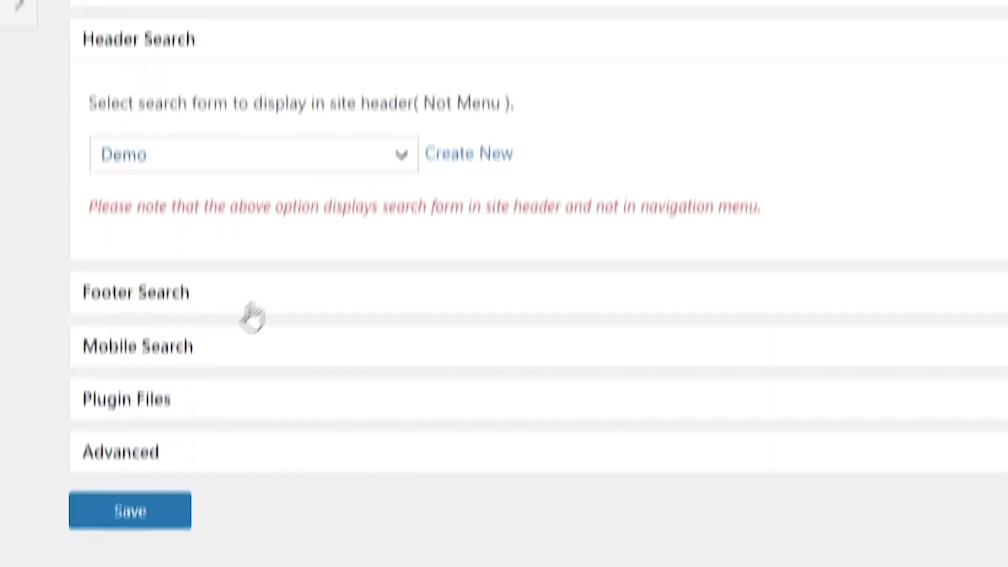
{"action": "left_click", "coordinate": [252, 438]}
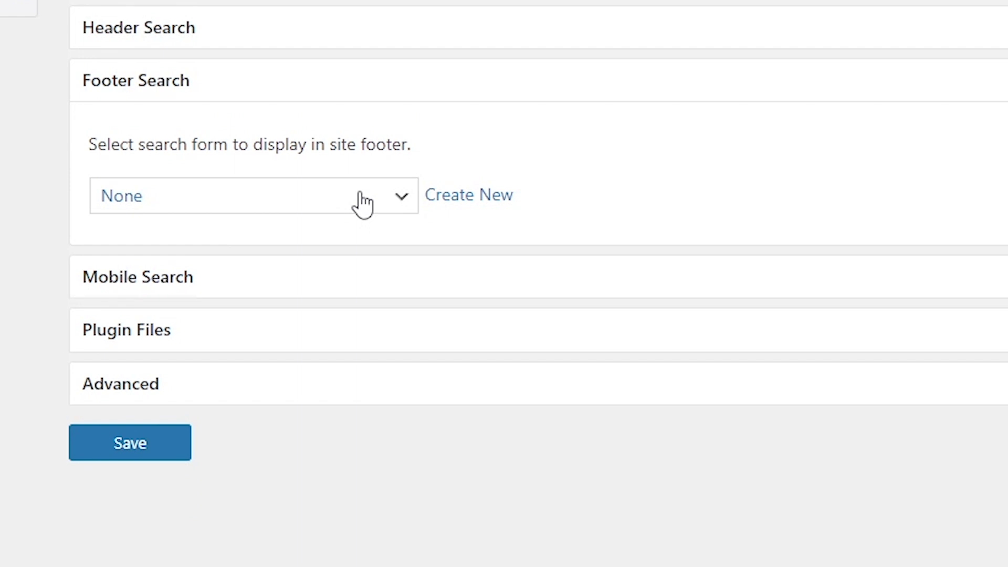
{"action": "left_click", "coordinate": [363, 203]}
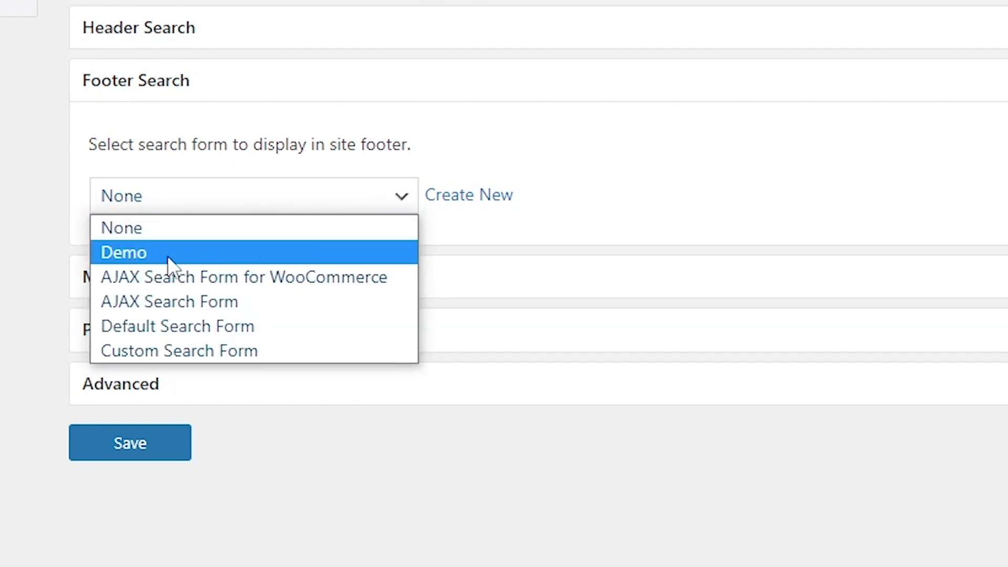
{"action": "left_click", "coordinate": [124, 255]}
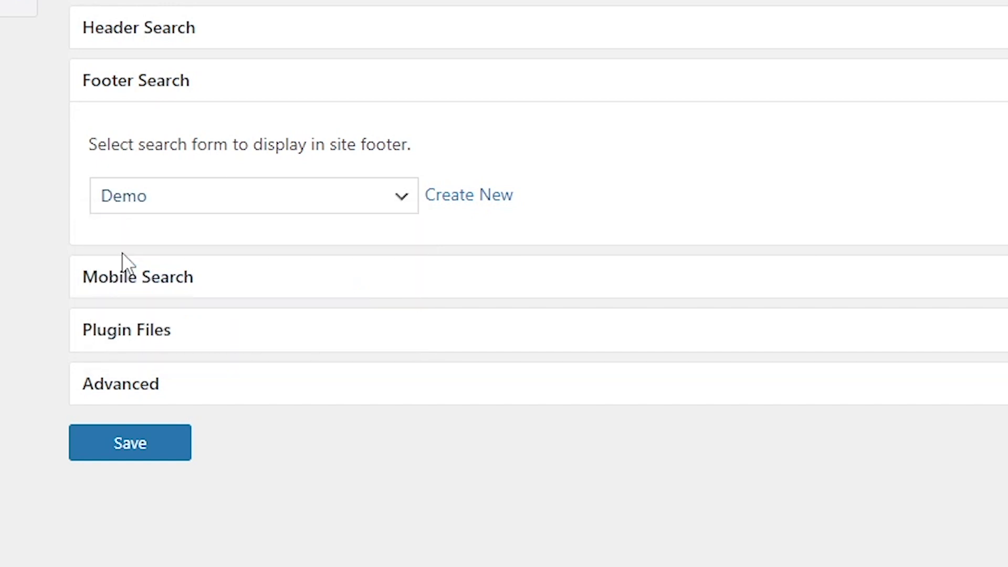
Keep mobile header search display turned on in the Mobile Search settings
{"action": "left_click", "coordinate": [277, 297]}
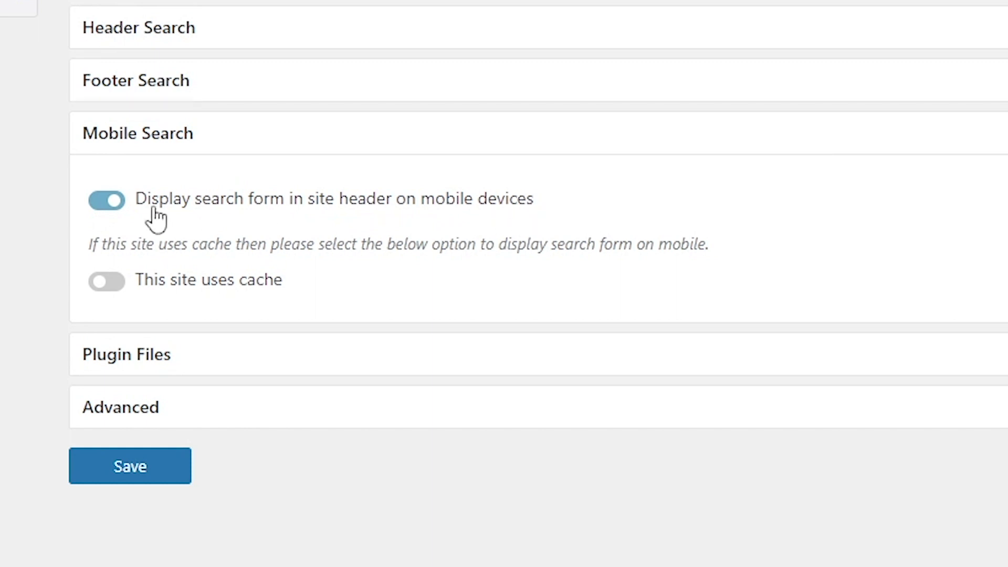
{"action": "left_click", "coordinate": [109, 201]}
{"action": "left_click", "coordinate": [109, 201]}
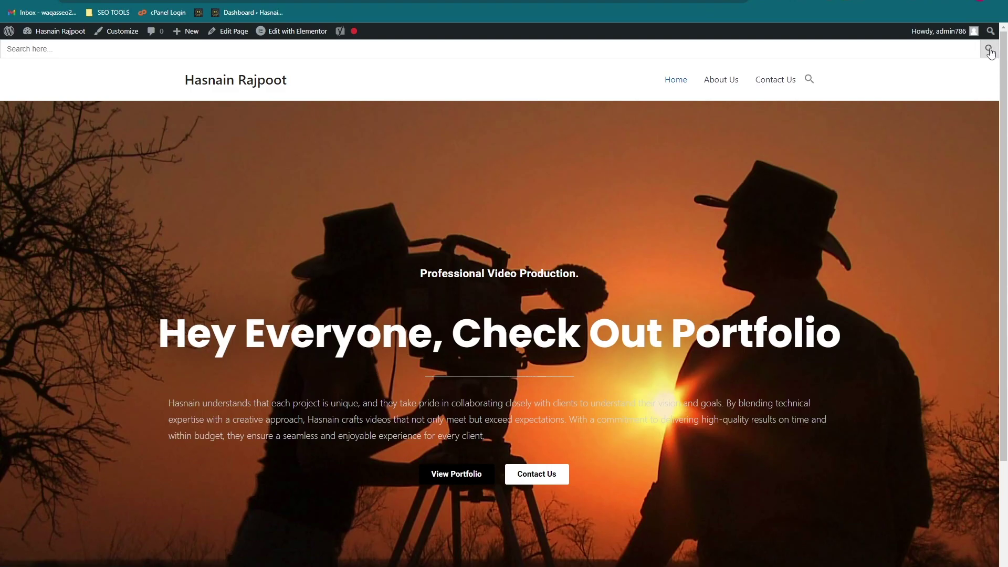
Type test text into the header search bar and the menu's dropdown search box
{"action": "left_click", "coordinate": [158, 51]}
{"action": "type", "text": "gafgdfdfgdfgdg"}
{"action": "left_click", "coordinate": [809, 80]}
{"action": "scroll", "coordinate": [581, 345], "scroll_direction": "down", "scroll_amount": 2}
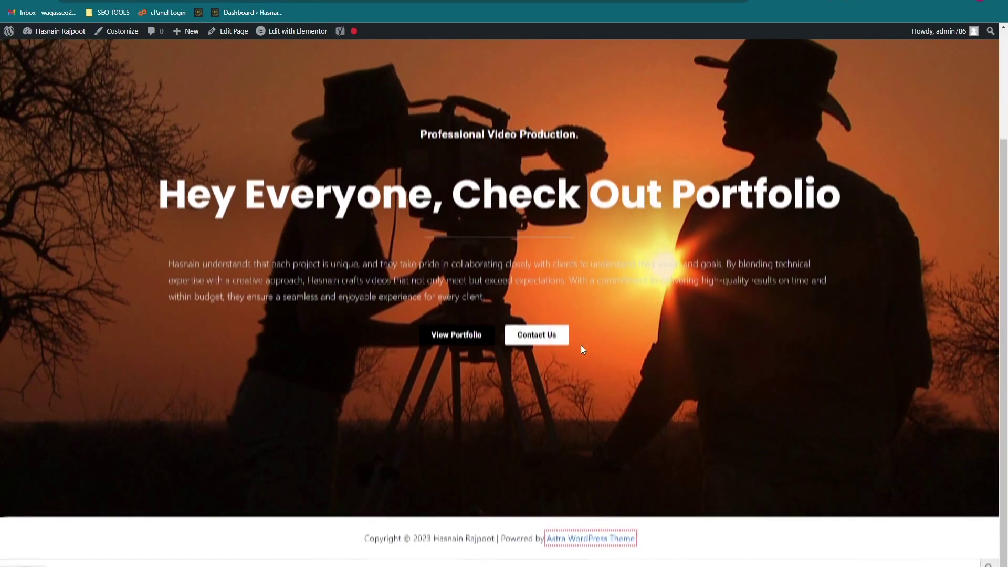
{"action": "scroll", "coordinate": [628, 380], "scroll_direction": "up", "scroll_amount": 2}
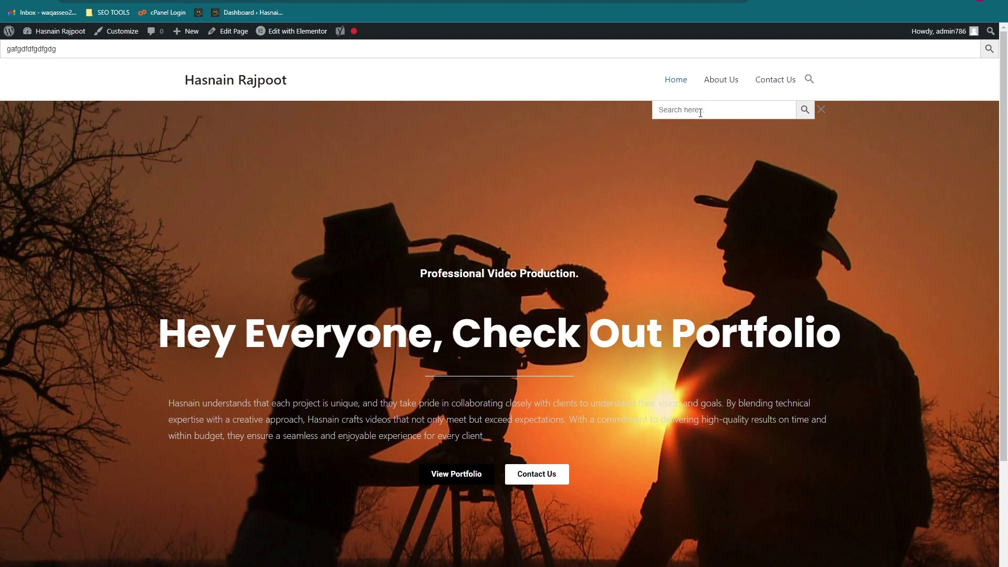
{"action": "type", "text": "fgsfgdfgfg"}
{"action": "left_click", "coordinate": [533, 167]}
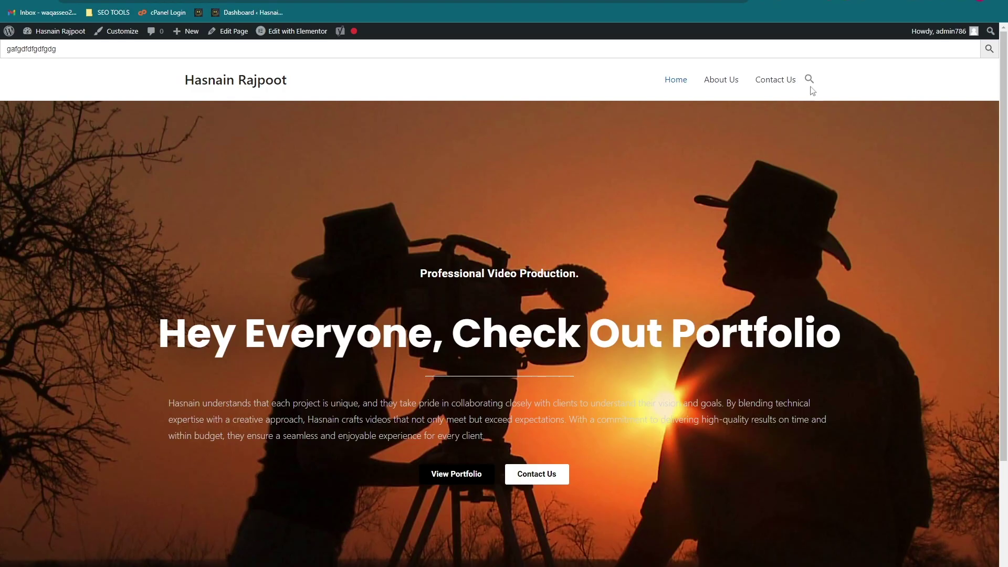
Return to the Ivory Search settings tab
{"action": "scroll", "coordinate": [811, 90], "scroll_direction": "down", "scroll_amount": 3}
{"action": "scroll", "coordinate": [810, 90], "scroll_direction": "up", "scroll_amount": 3}
{"action": "key", "text": "ctrl+Tab"}
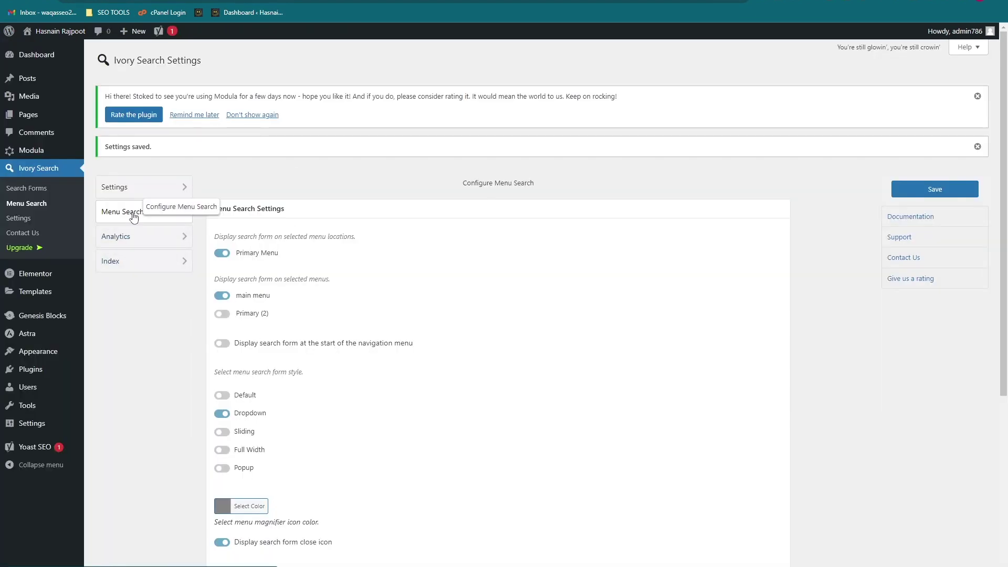
Set the Menu Search title to 'Search here' and save the menu search settings
{"action": "scroll", "coordinate": [189, 331], "scroll_direction": "down", "scroll_amount": 1}
{"action": "scroll", "coordinate": [189, 331], "scroll_direction": "down", "scroll_amount": 5}
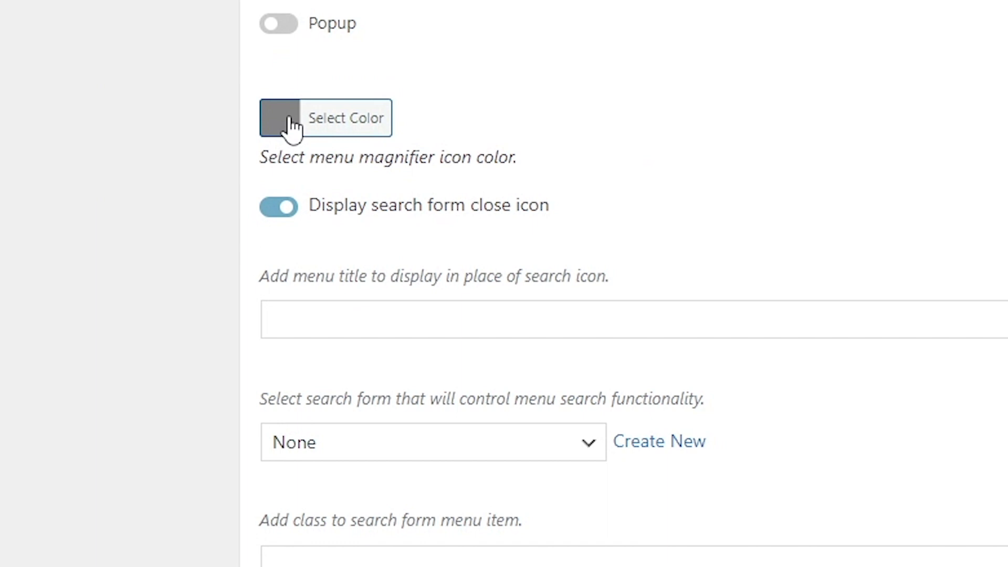
{"action": "left_click", "coordinate": [295, 127]}
{"action": "left_click", "coordinate": [163, 238]}
{"action": "left_click_drag", "start_coordinate": [645, 278], "coordinate": [263, 279]}
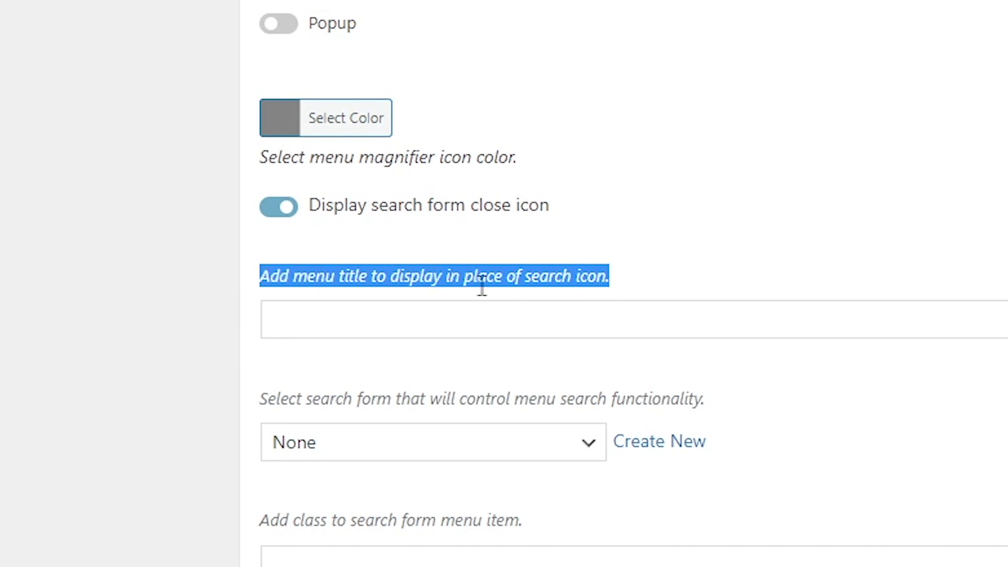
{"action": "left_click", "coordinate": [629, 275]}
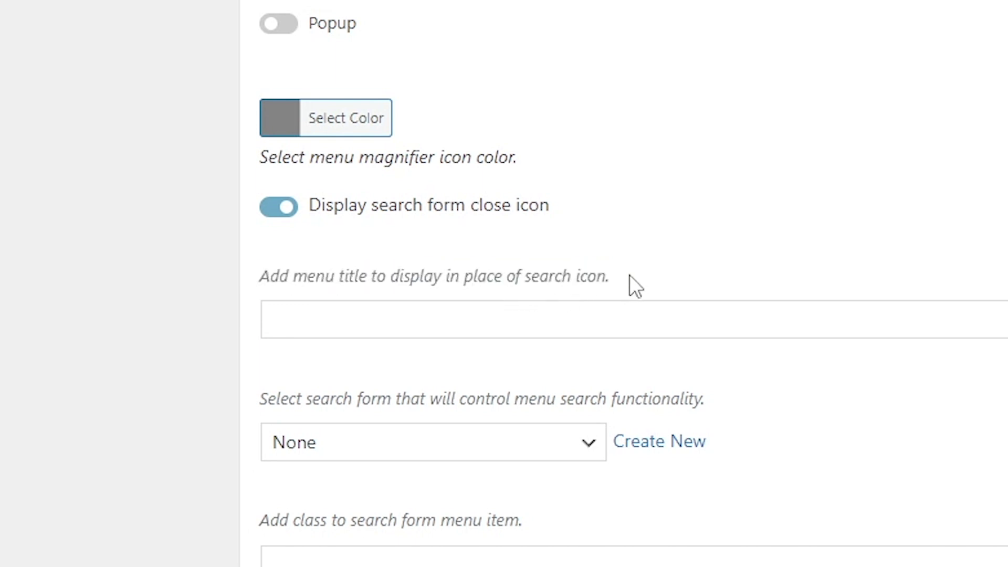
{"action": "left_click", "coordinate": [506, 327]}
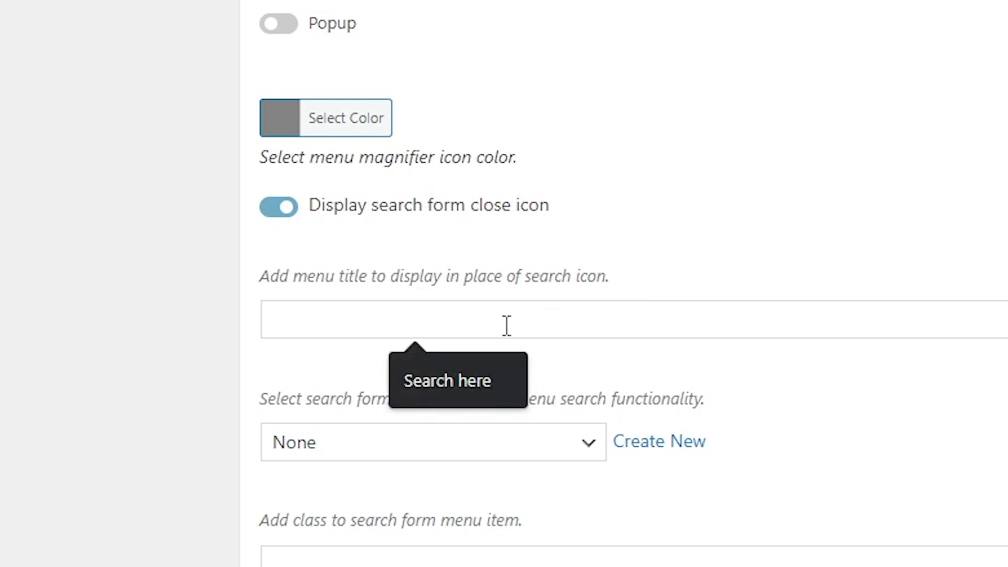
{"action": "left_click", "coordinate": [447, 376]}
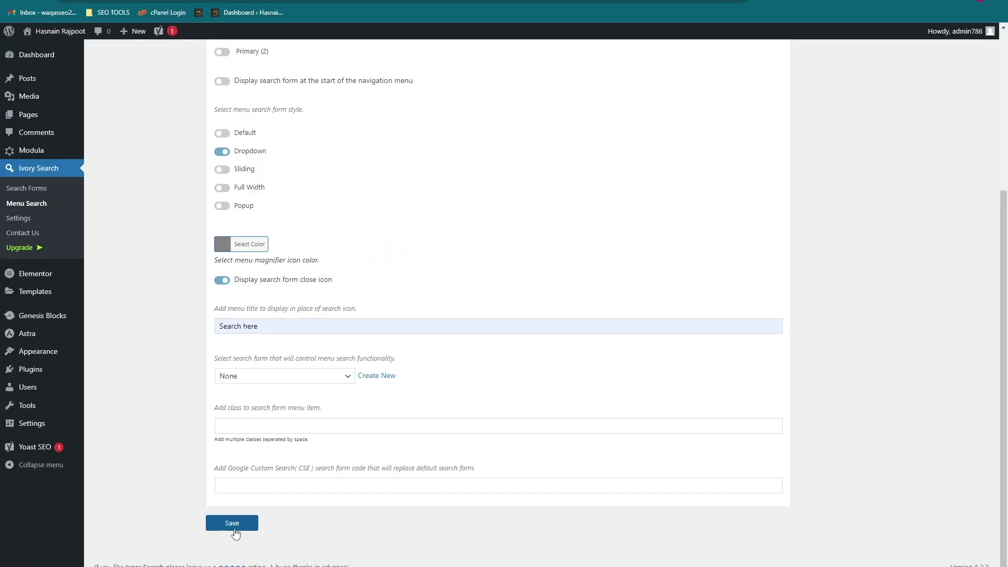
{"action": "left_click", "coordinate": [235, 525]}
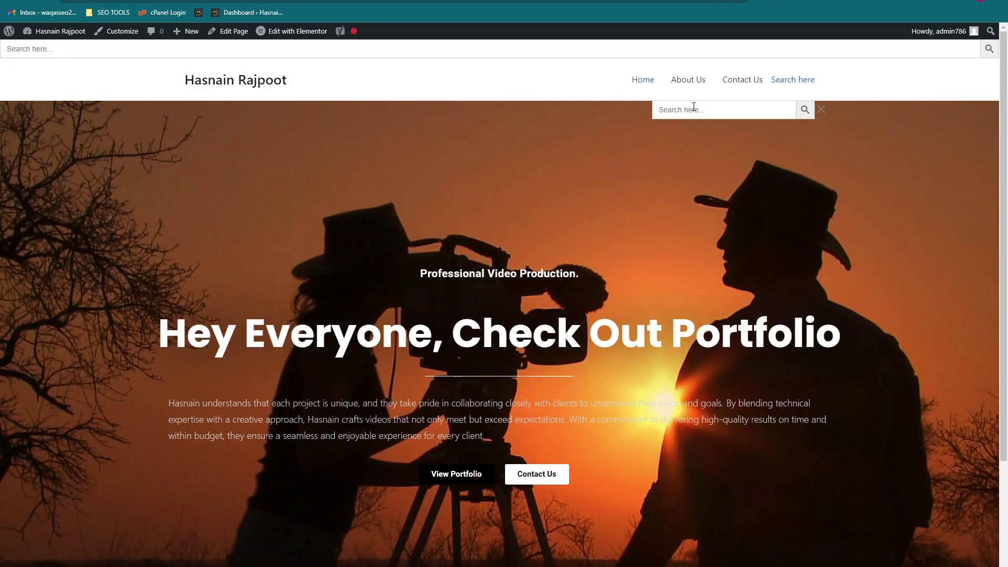
Run a test search for 'home' from the Search here menu box
{"action": "type", "text": "home"}
{"action": "key", "text": "Return"}
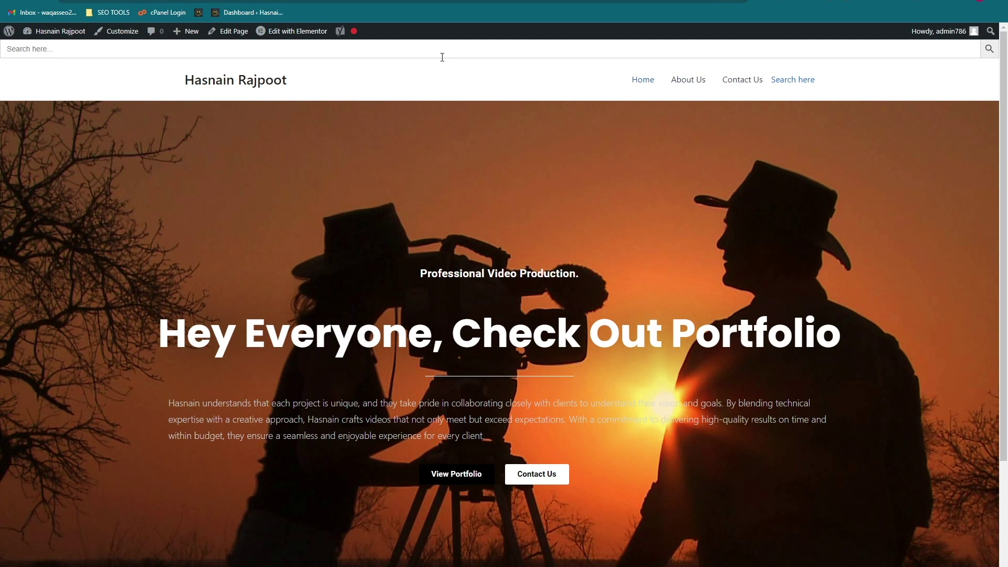